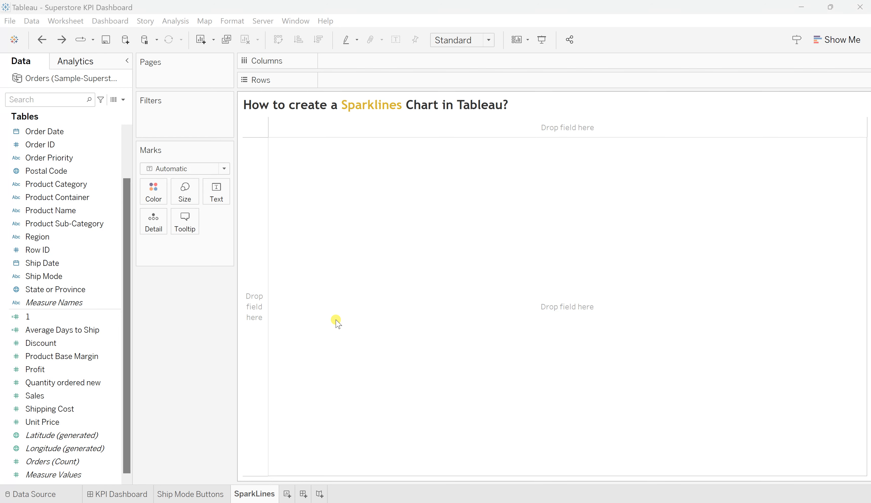
# Build a line chart of summed Profit by year of Order Date, with a separate row for each Product Sub-Category
pyautogui.scroll(4, 48, 187)
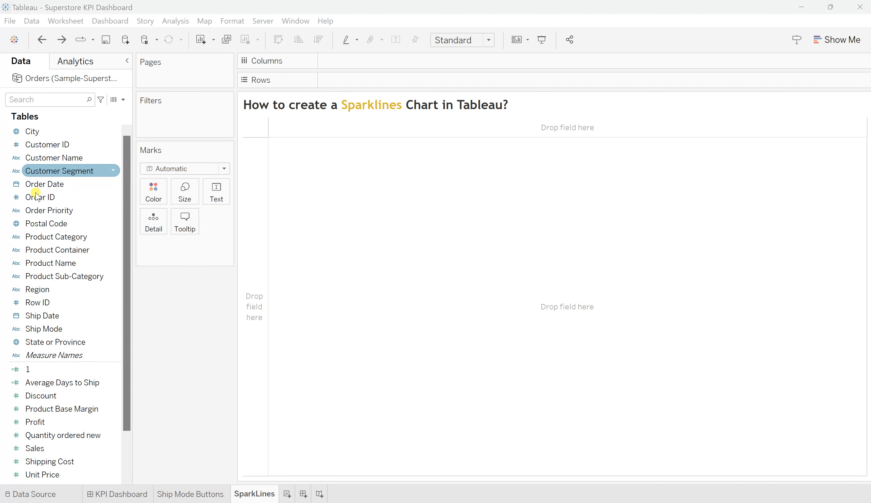
pyautogui.click(46, 186)
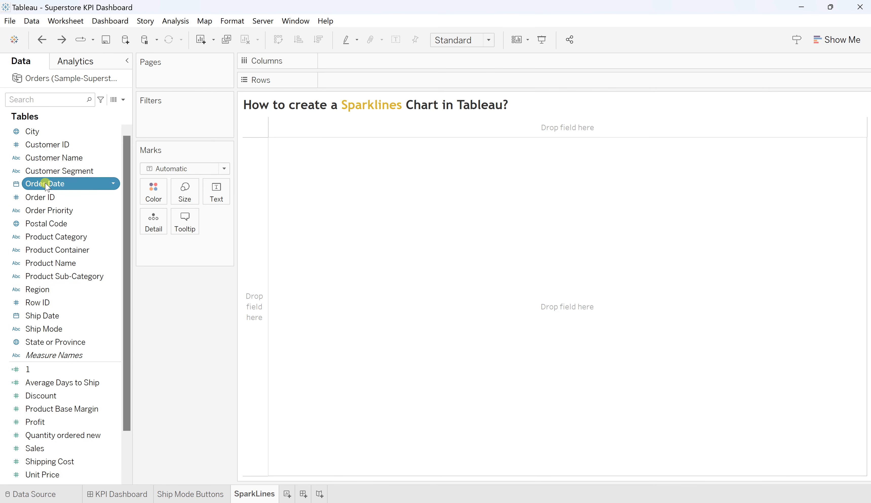
pyautogui.moveTo(47, 187); pyautogui.dragTo(351, 62)
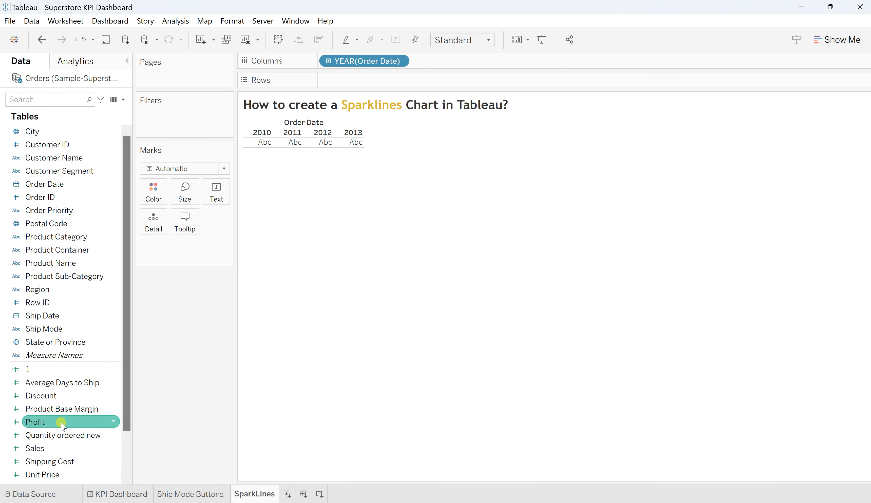
pyautogui.moveTo(62, 425); pyautogui.dragTo(360, 82)
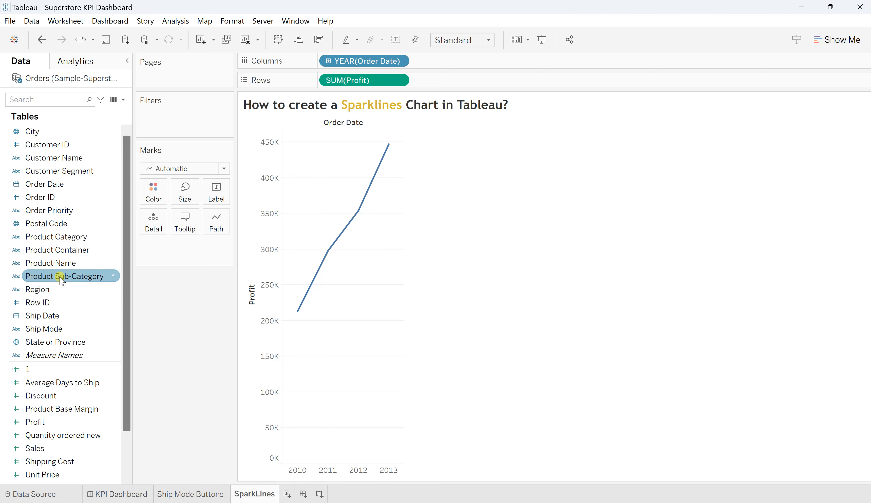
pyautogui.moveTo(62, 280); pyautogui.dragTo(320, 82)
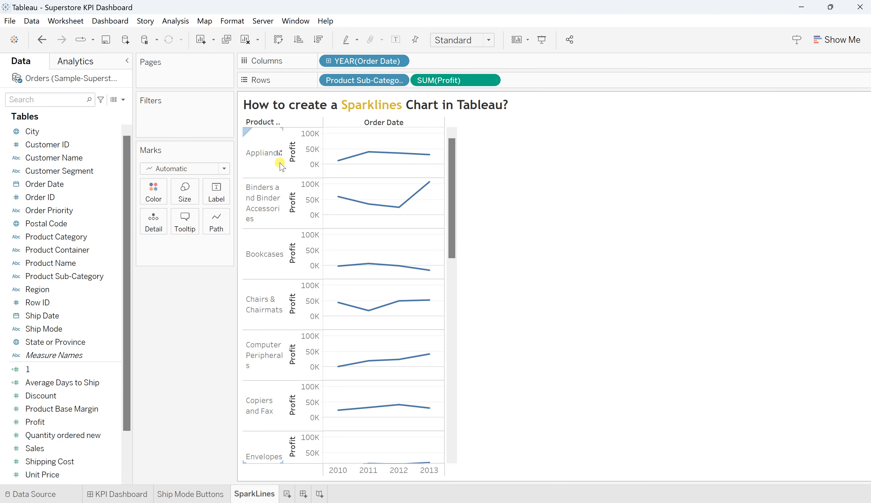
# Widen the Product Sub-Category header column and reduce the chart's row height so that more sub-categories fit in view
pyautogui.moveTo(283, 162); pyautogui.dragTo(314, 162)
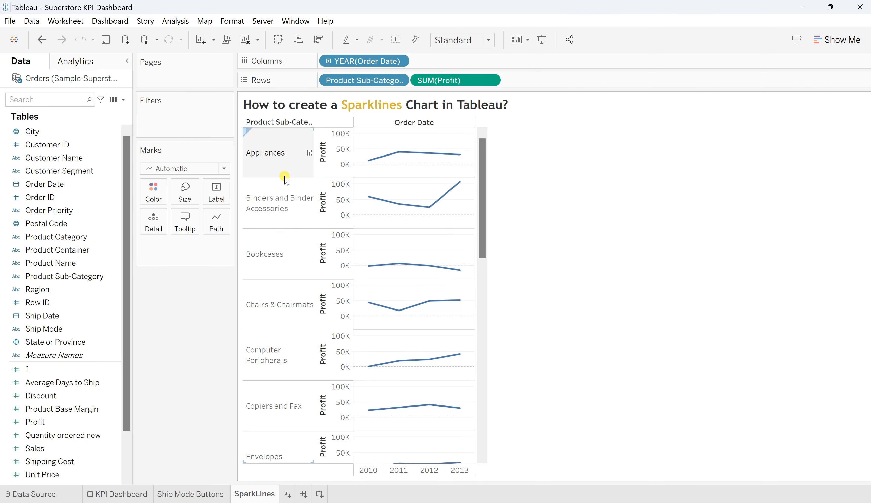
pyautogui.moveTo(284, 178); pyautogui.dragTo(286, 164)
pyautogui.scroll(-1, 295, 401)
pyautogui.scroll(1, 296, 400)
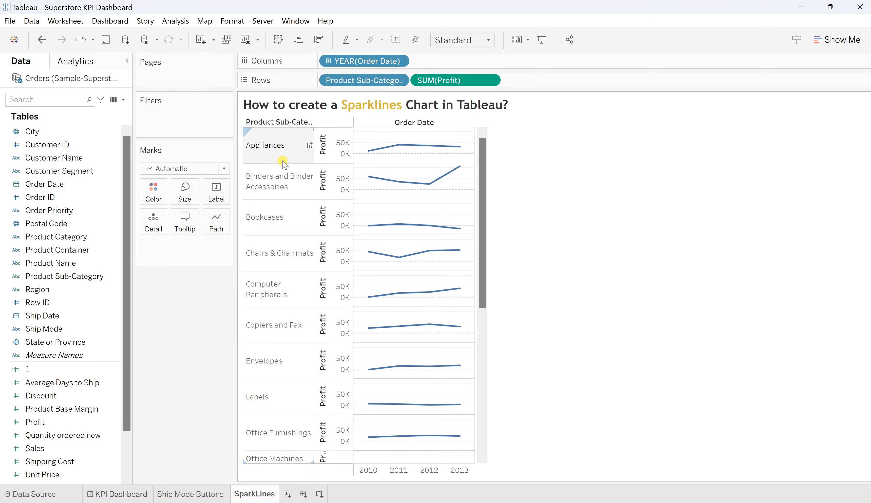
pyautogui.moveTo(283, 164); pyautogui.dragTo(284, 153)
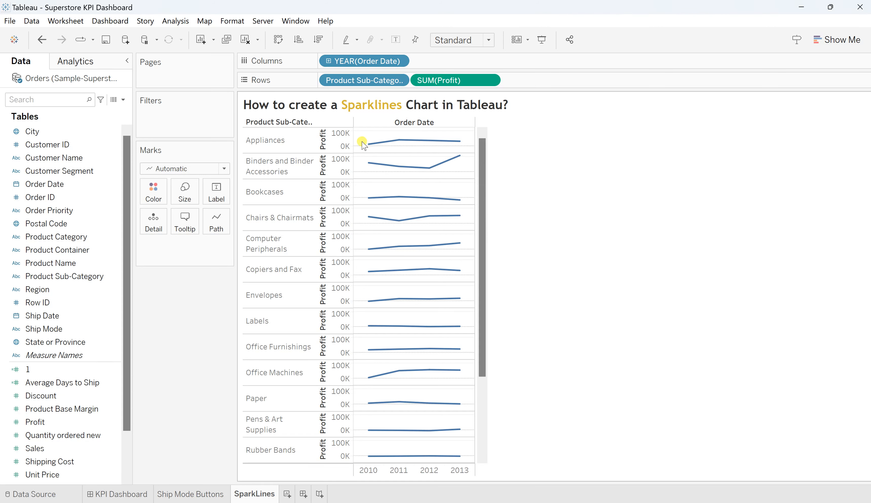
# Examine the yearly profit lines of the sub-categories, including Office Machines and Labels, against their shared axis range
pyautogui.moveTo(415, 377)
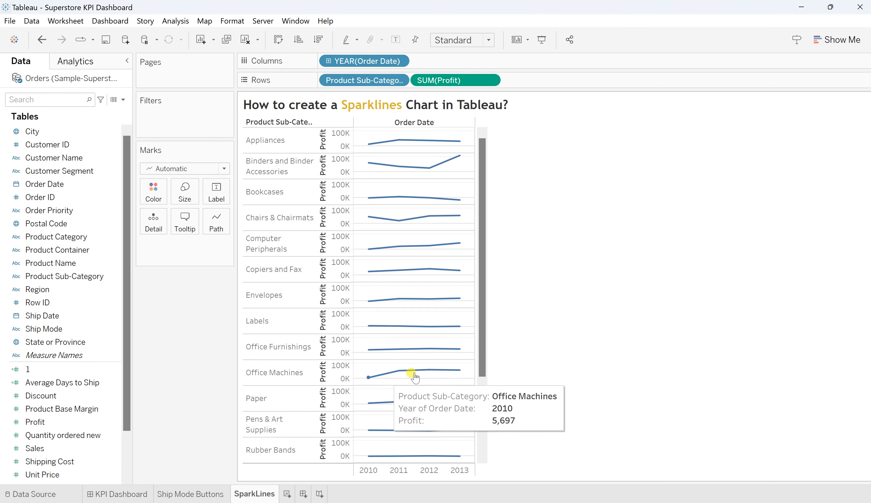
pyautogui.scroll(-2, 326, 397)
pyautogui.scroll(2, 327, 397)
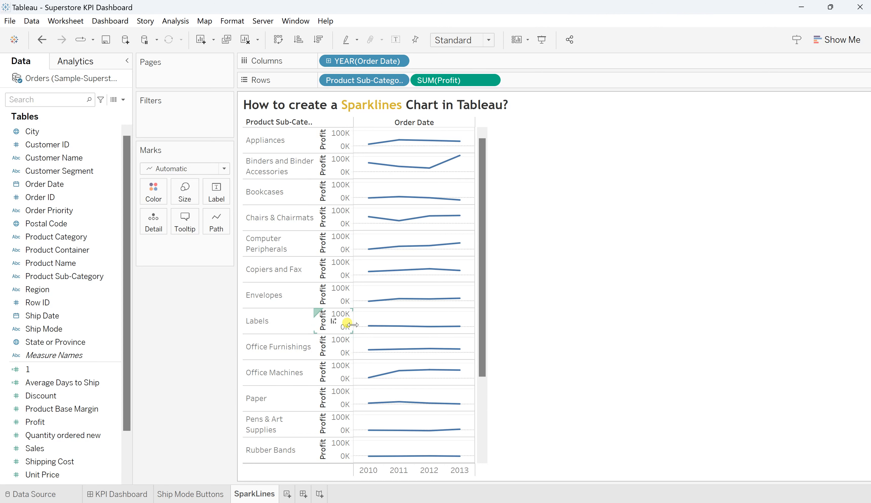
pyautogui.click(263, 318)
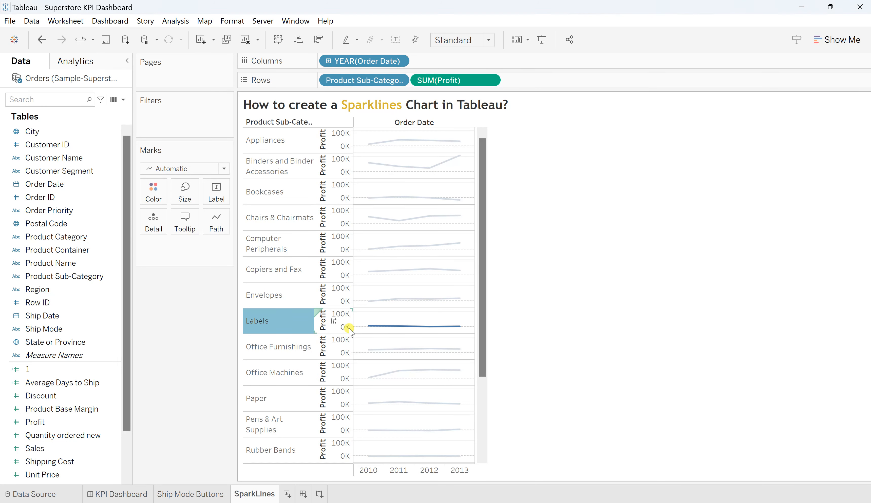
pyautogui.click(551, 317)
pyautogui.moveTo(369, 332)
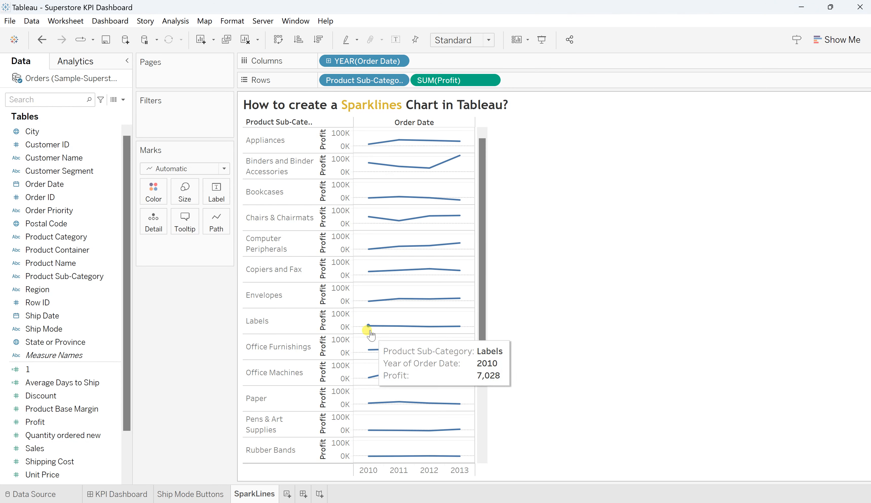
pyautogui.moveTo(458, 333)
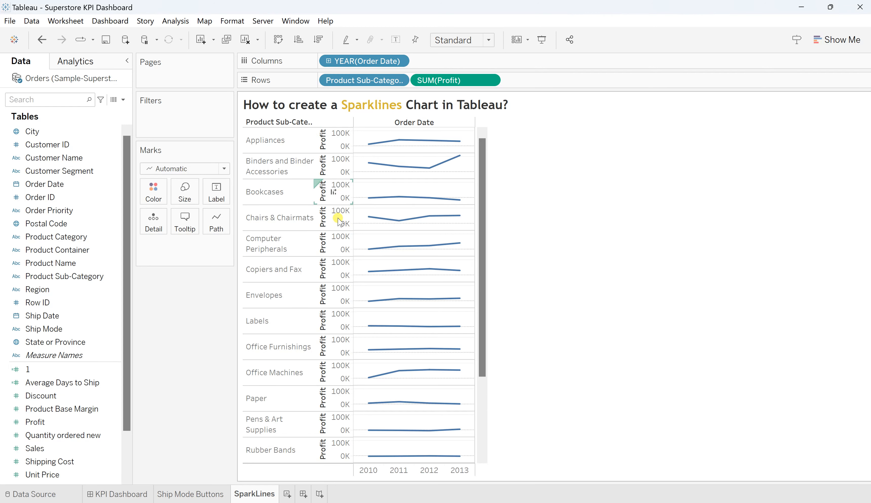
# Give the Profit axis independent ranges for each row or column and exclude zero from the range
pyautogui.rightClick(336, 246)
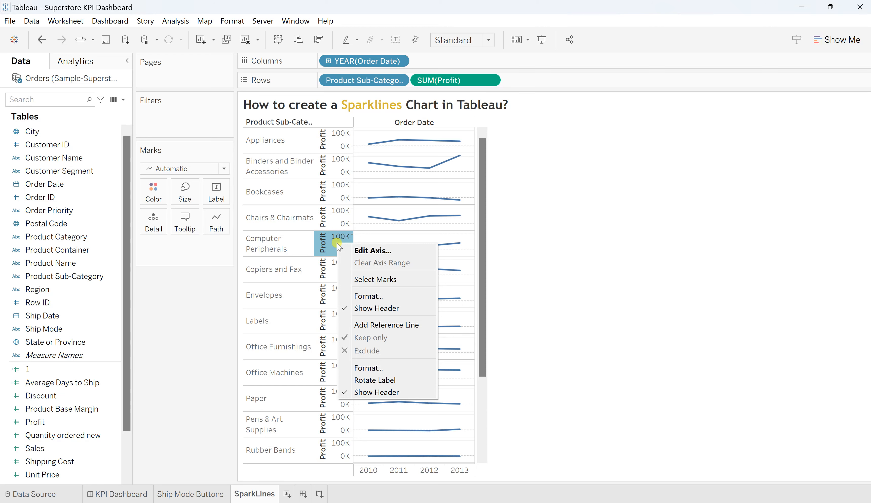
pyautogui.click(356, 251)
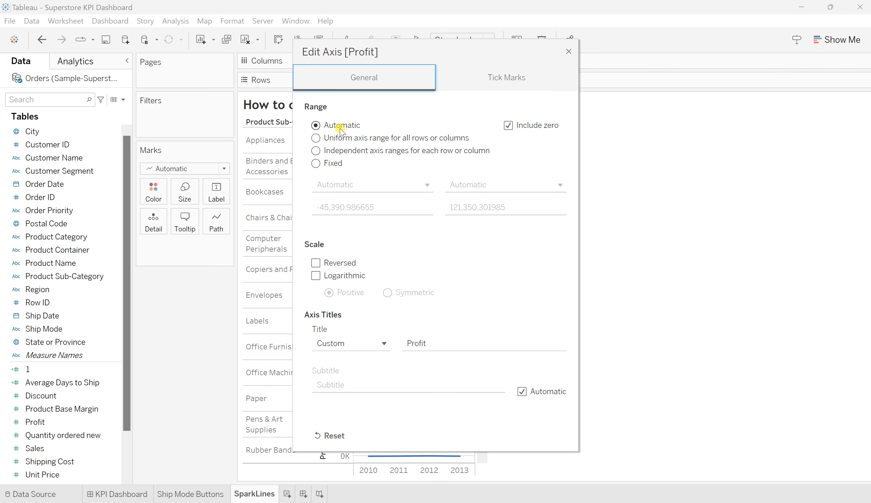
pyautogui.moveTo(450, 52); pyautogui.dragTo(573, 81)
pyautogui.click(440, 179)
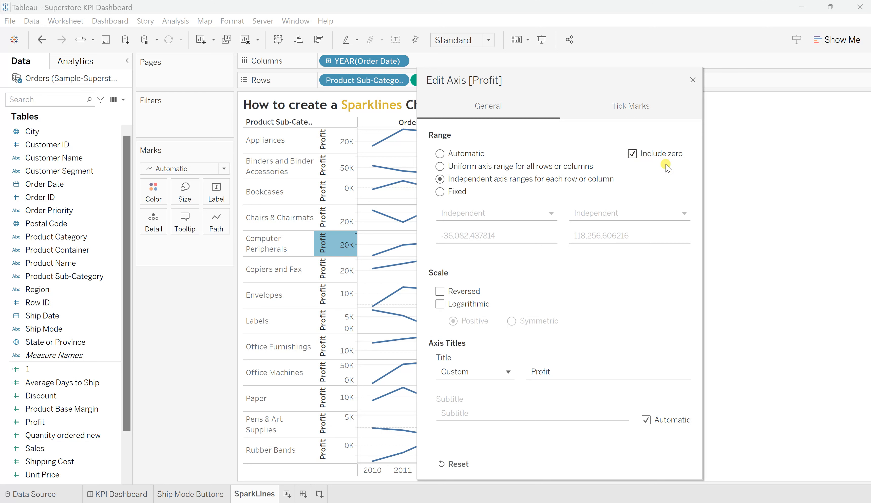
pyautogui.click(634, 157)
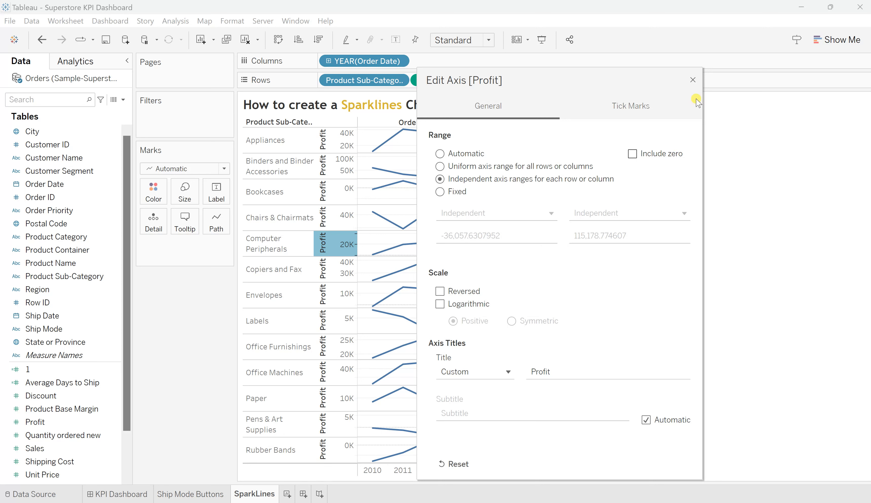
pyautogui.click(693, 81)
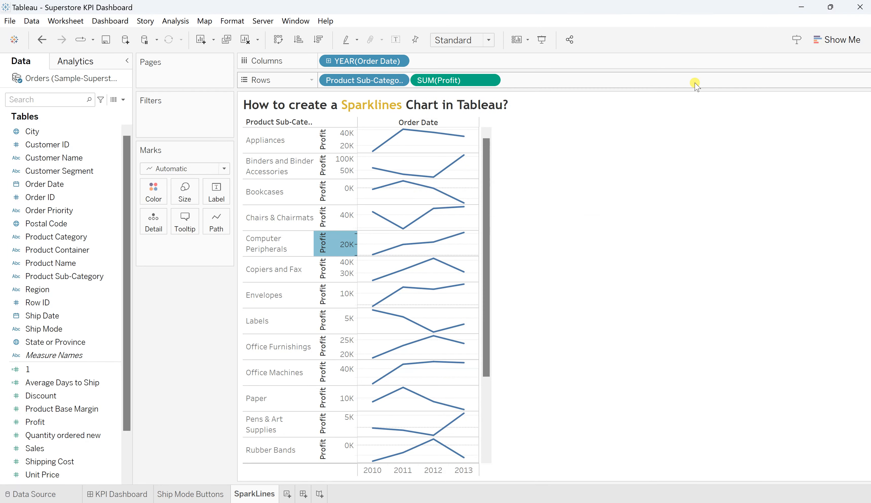
pyautogui.click(325, 247)
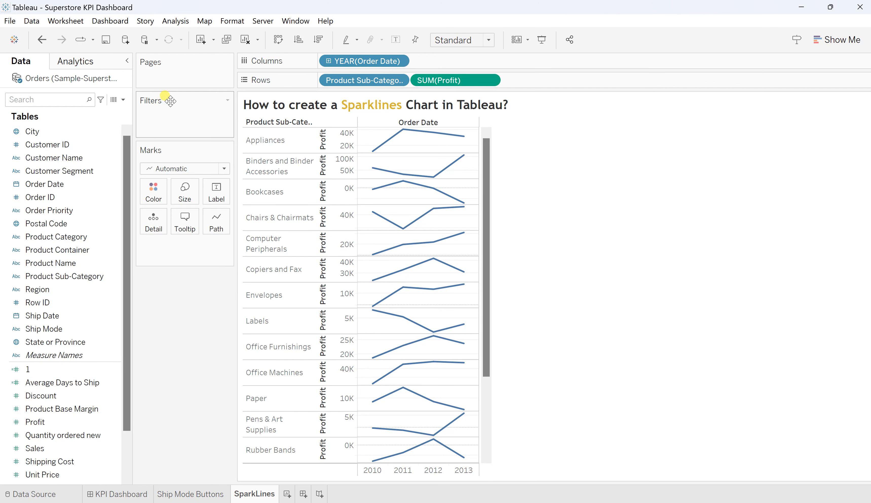
# Break Order Date down to months within each year on Columns, removing the intermediate quarter level
pyautogui.moveTo(381, 306)
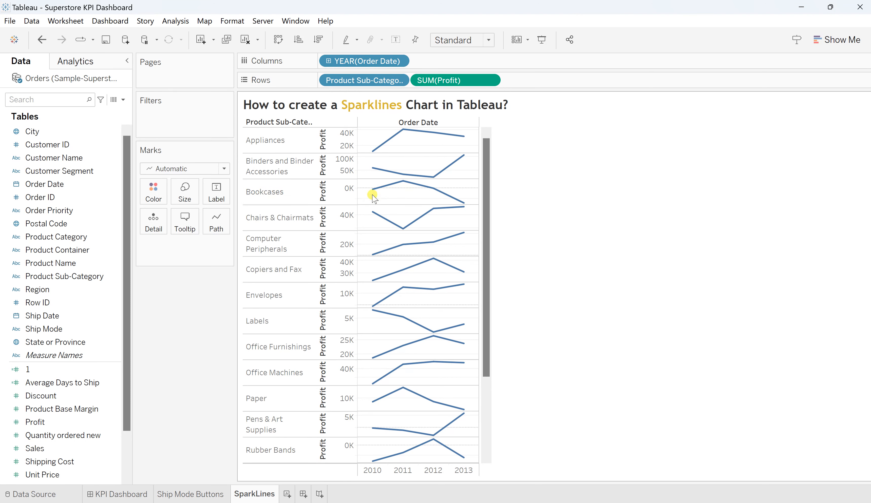
pyautogui.moveTo(462, 213)
pyautogui.click(329, 61)
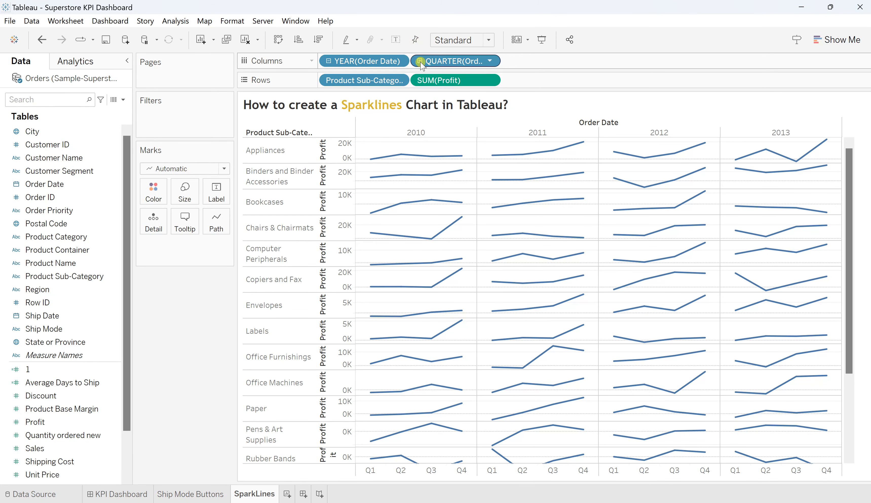
pyautogui.click(420, 61)
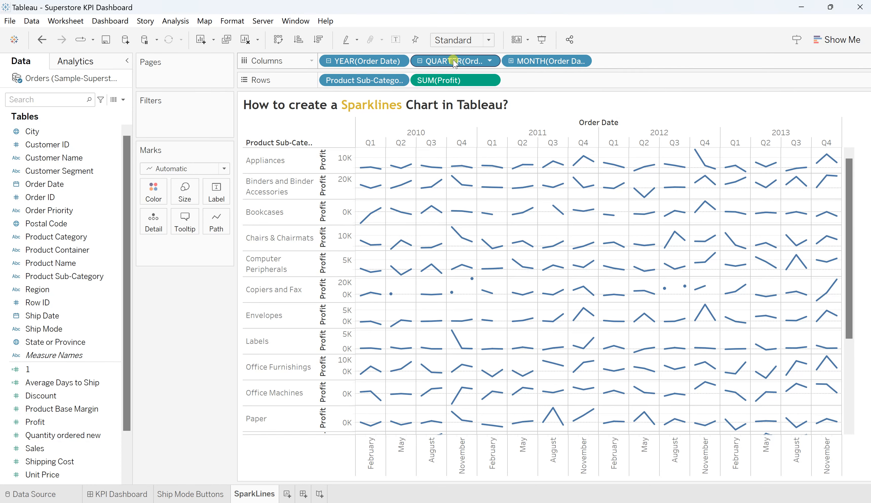
pyautogui.moveTo(451, 63); pyautogui.dragTo(41, 266)
# Hide the header of the Profit axis for all sub-category rows
pyautogui.moveTo(415, 360)
pyautogui.scroll(-5, 414, 357)
pyautogui.scroll(5, 414, 357)
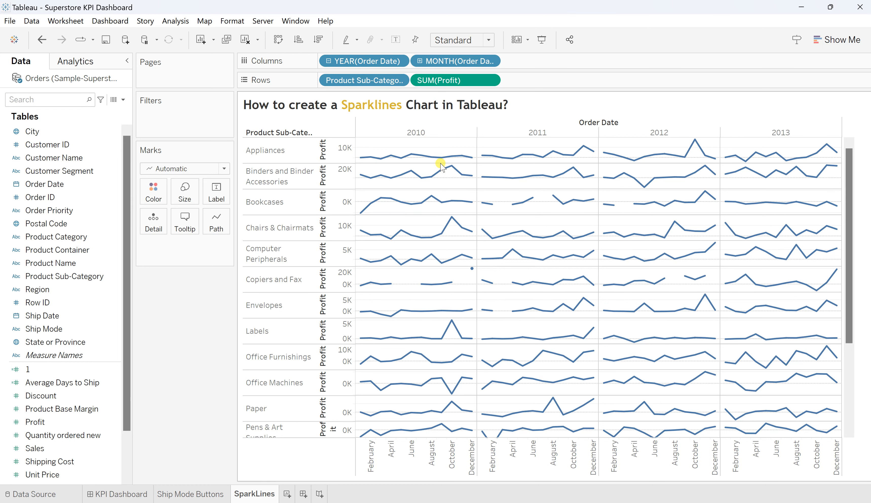
pyautogui.rightClick(337, 161)
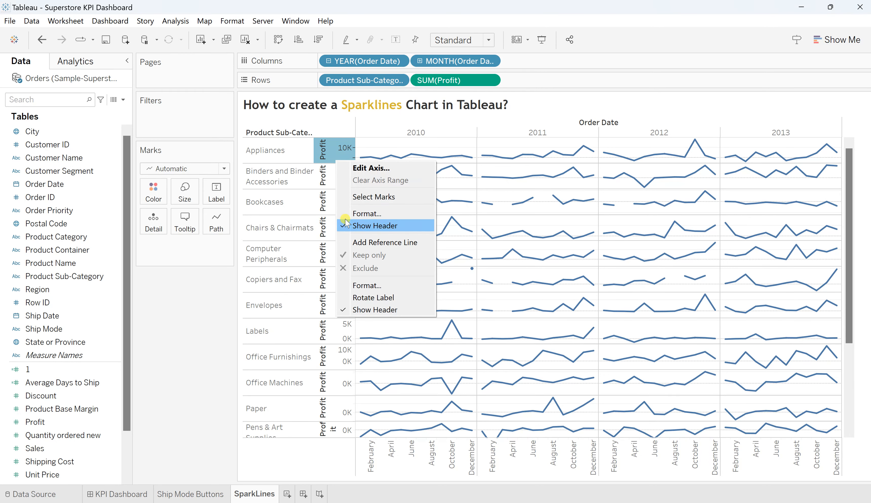
pyautogui.click(366, 227)
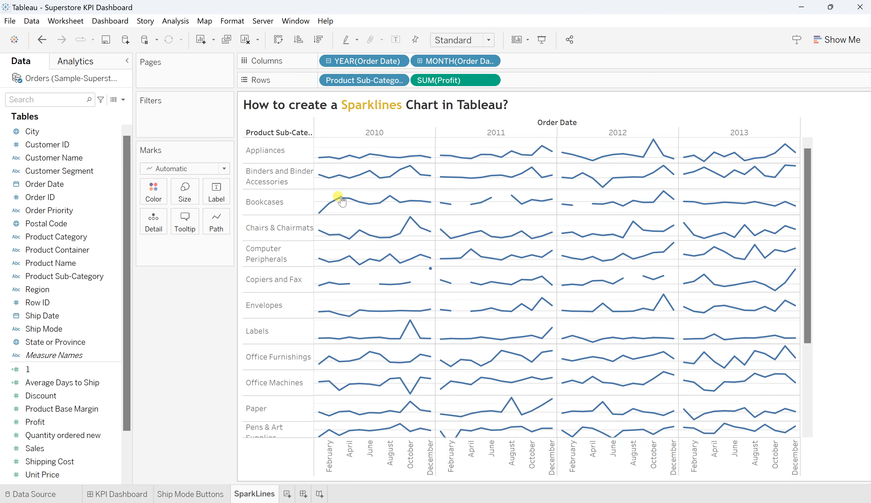
# Set the grid lines of the chart's rows to None in the line formatting
pyautogui.rightClick(354, 145)
pyautogui.click(376, 209)
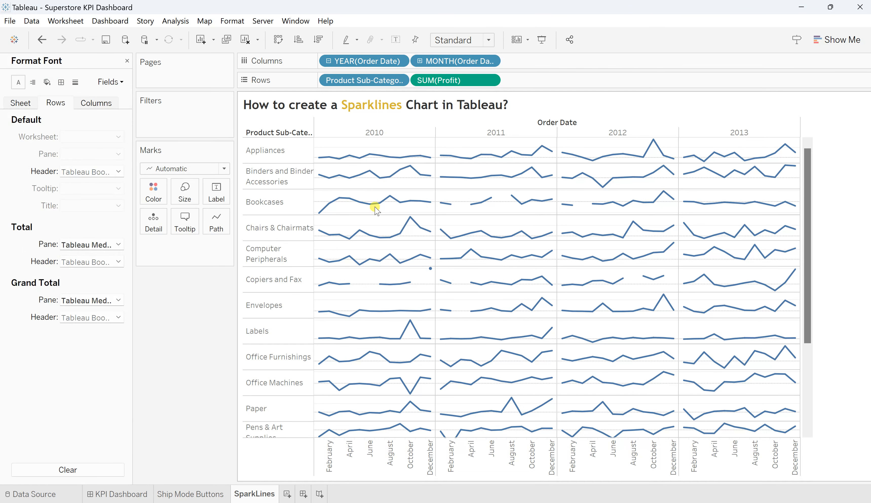
pyautogui.click(76, 82)
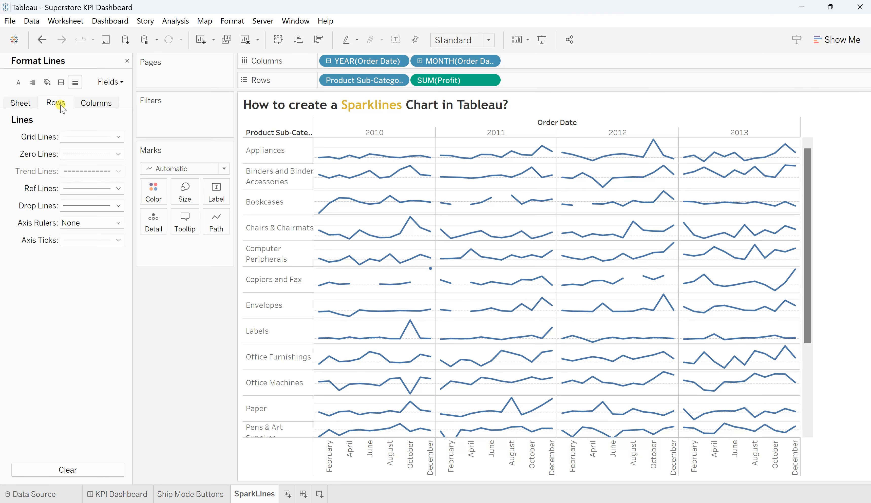
pyautogui.click(92, 137)
pyautogui.click(100, 151)
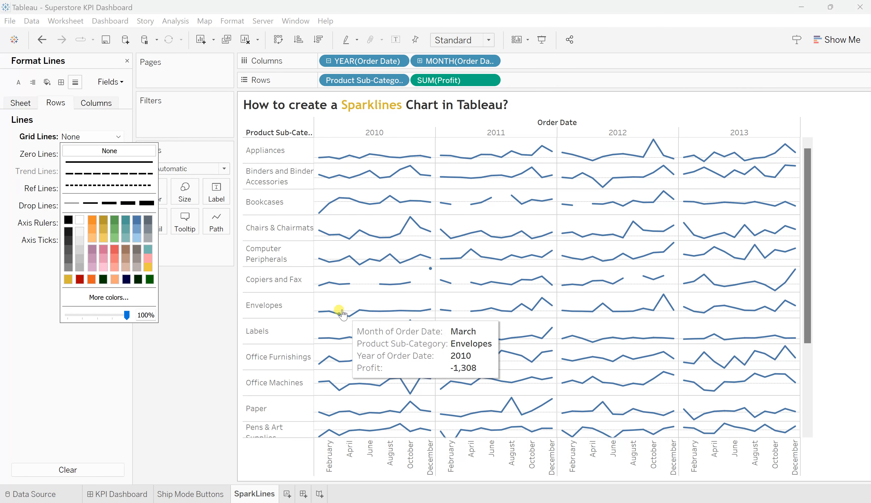
pyautogui.moveTo(350, 314)
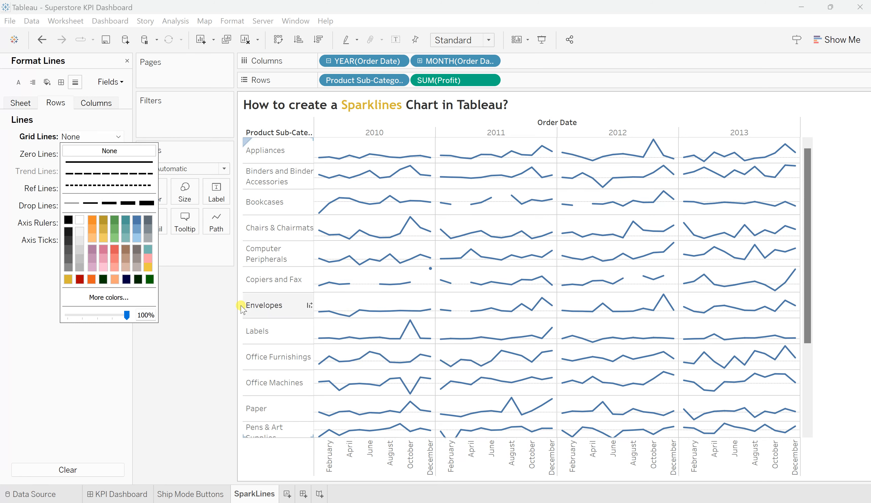
pyautogui.click(232, 298)
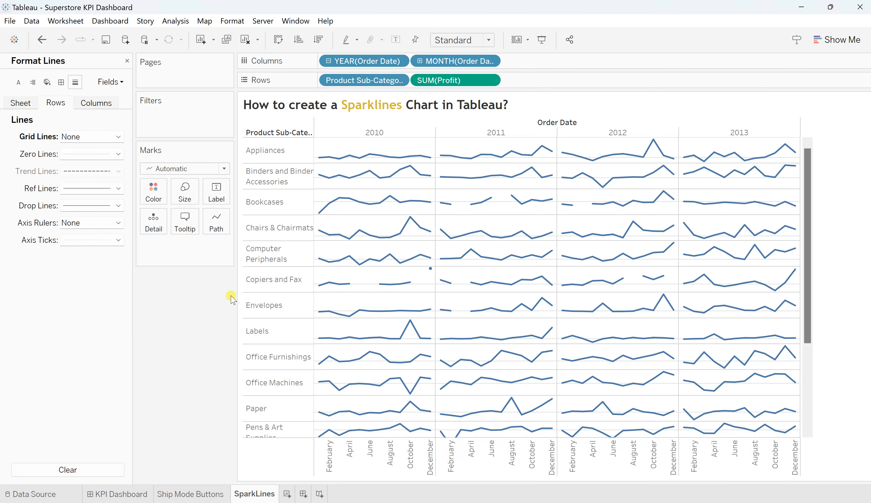